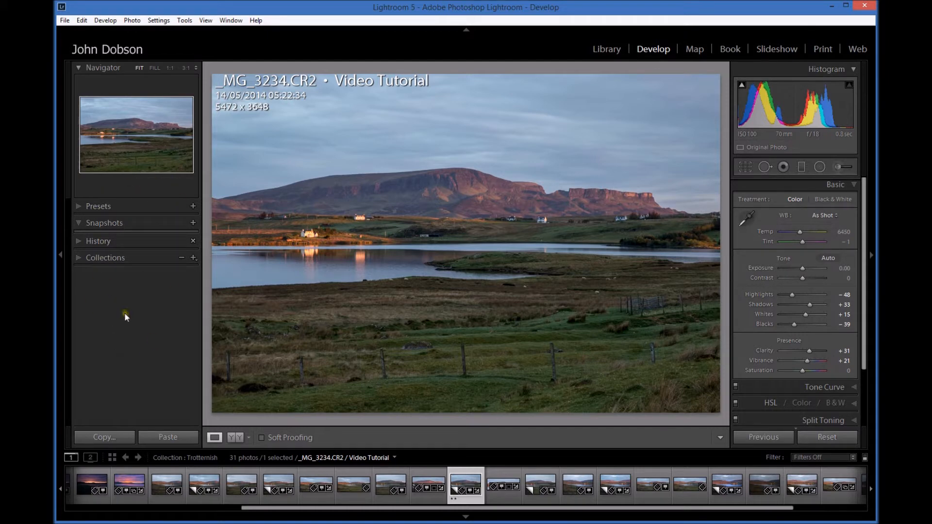
# Create a snapshot of the photo's current develop settings under the default date-and-time name, and hide the snapshots area.
pyautogui.click(111, 226)
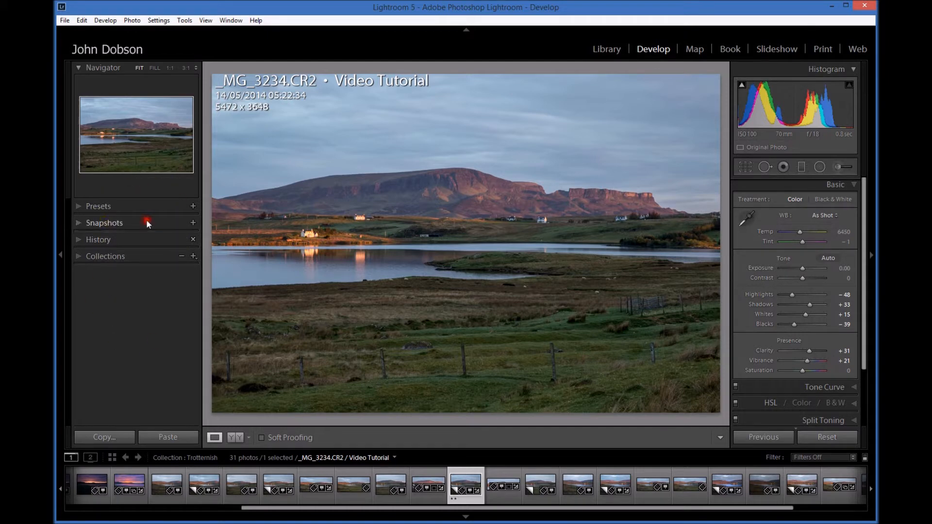
pyautogui.click(193, 223)
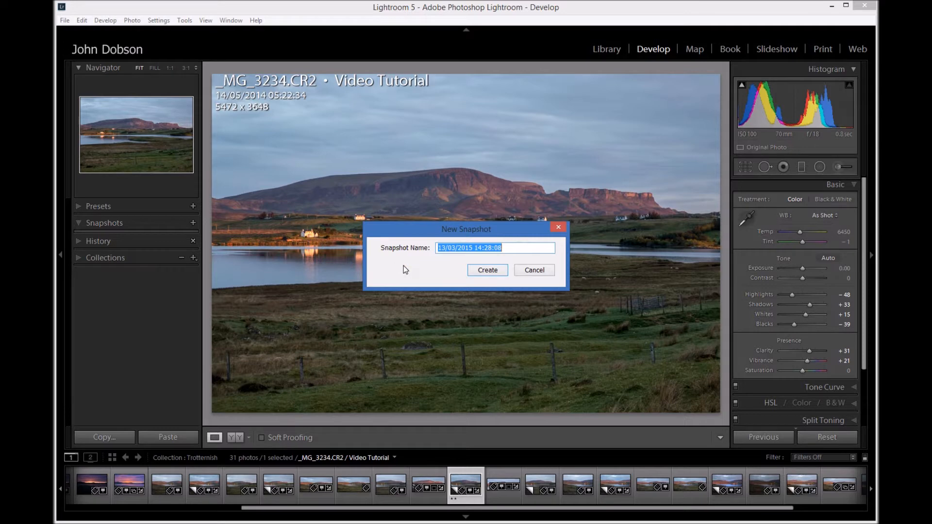
pyautogui.click(488, 271)
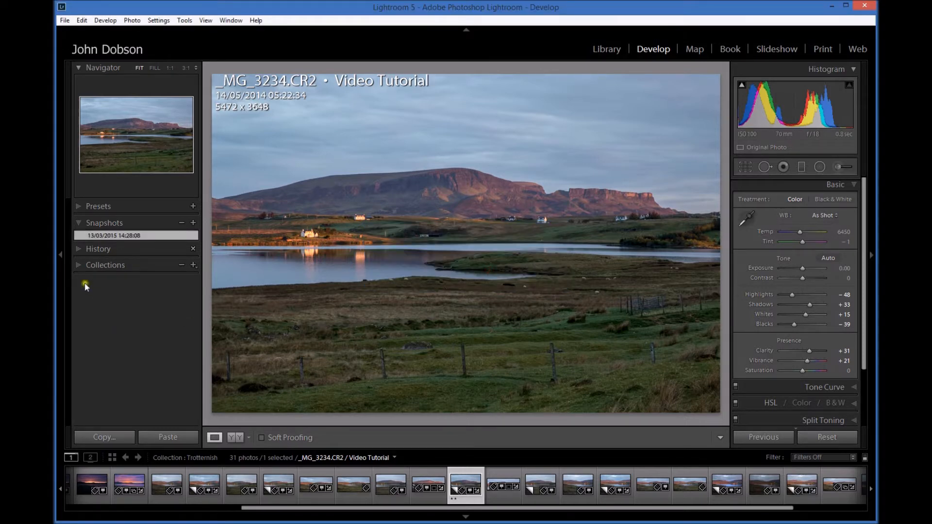
pyautogui.click(60, 253)
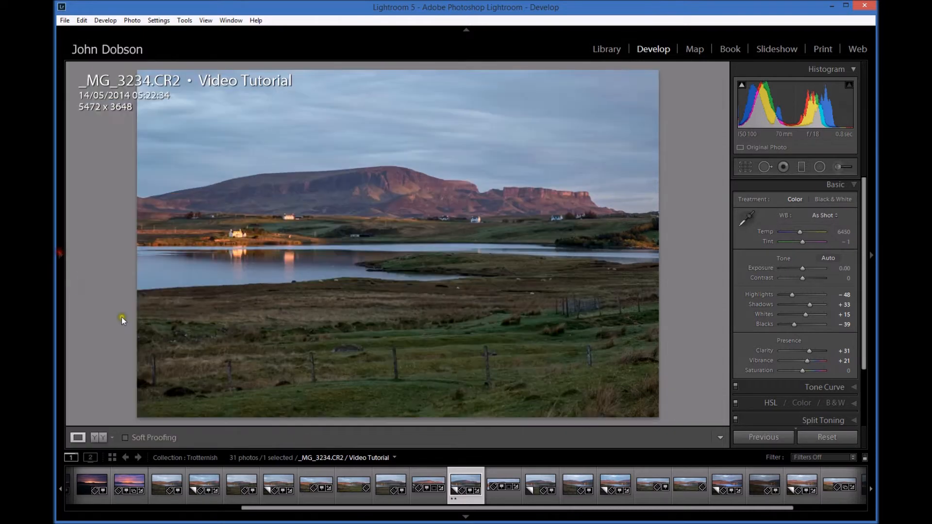
# Expand the Tone Curve settings and switch from the point curve to the region sliders.
pyautogui.click(791, 386)
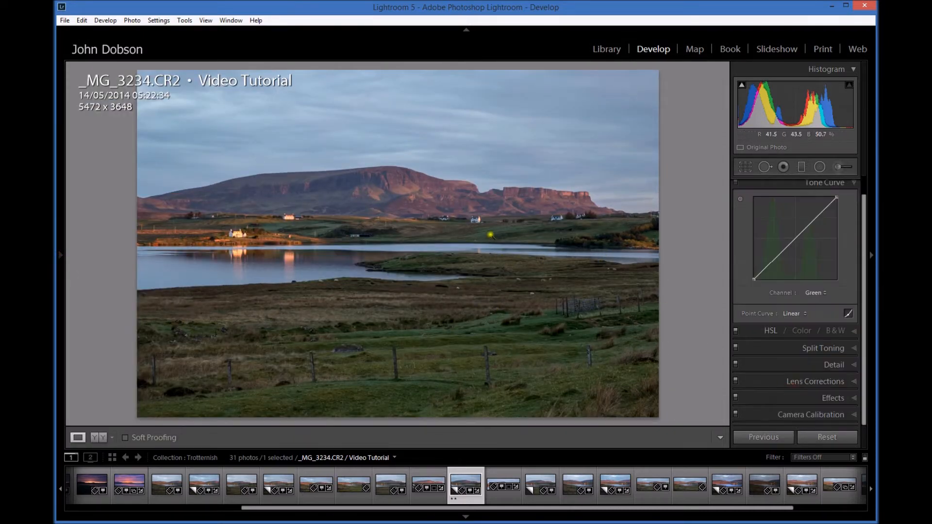
pyautogui.scroll(1, 869, 284)
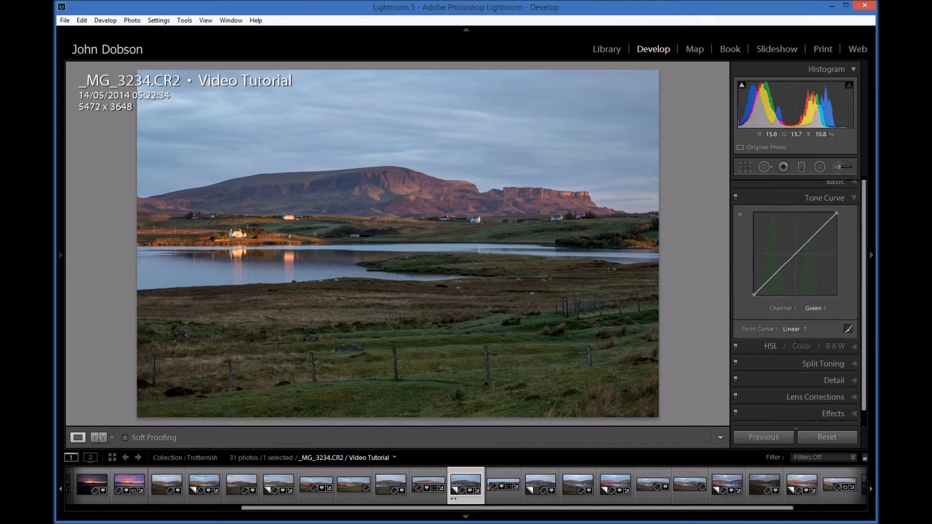
pyautogui.click(848, 330)
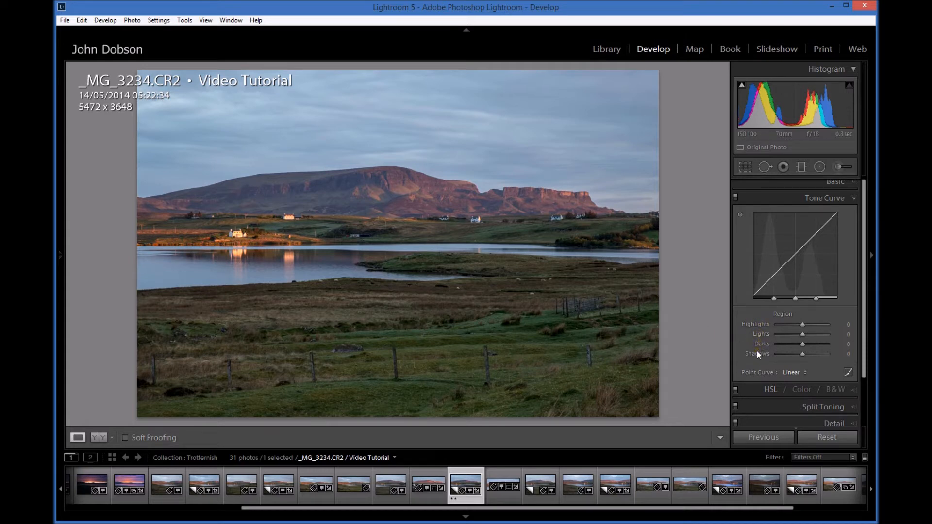
# Try region values of Highlights −24, Lights −32, Darks +36 and Shadows +22, and reset all regions.
pyautogui.moveTo(757, 352); pyautogui.dragTo(796, 324)
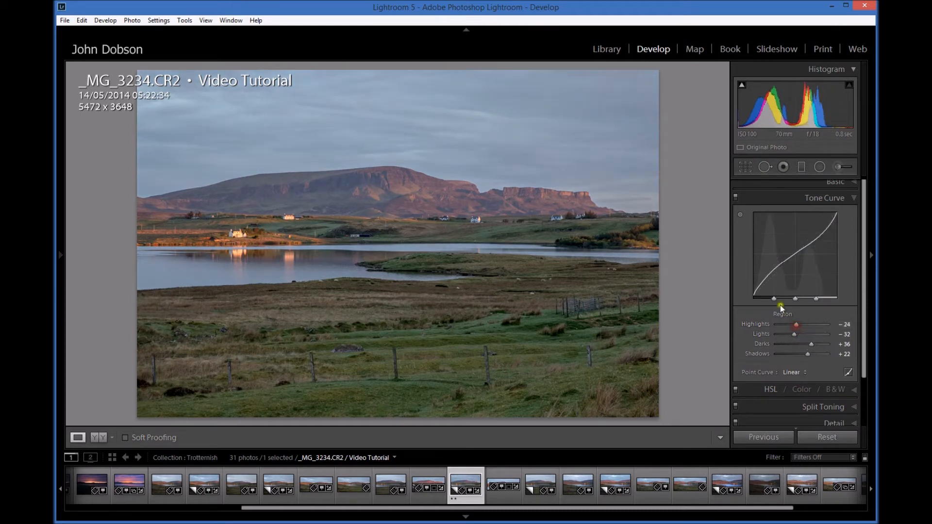
pyautogui.click(782, 315)
pyautogui.doubleClick(781, 315)
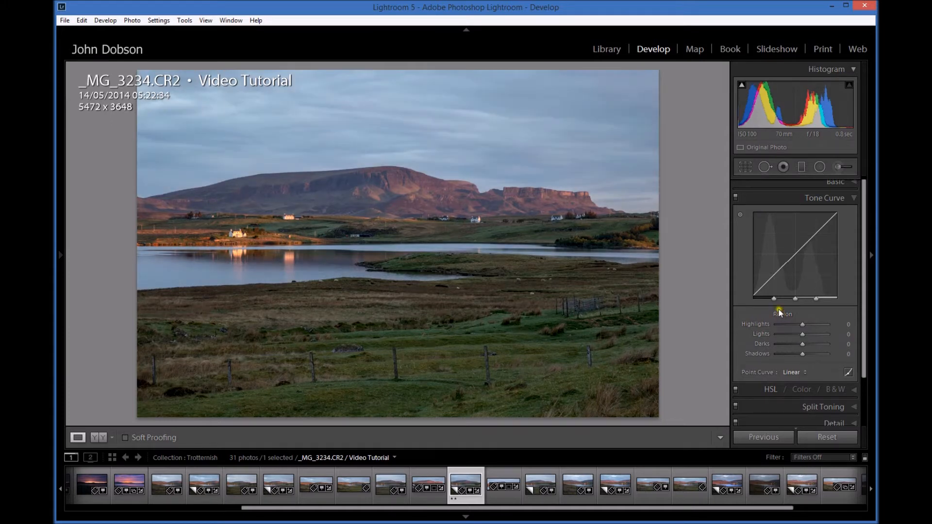
# Reshape the curve directly on its graph to Highlights +13, Lights −9, Darks −4 and Shadows −26, and reset the regions.
pyautogui.moveTo(763, 287); pyautogui.dragTo(778, 301)
pyautogui.moveTo(823, 229); pyautogui.dragTo(786, 269)
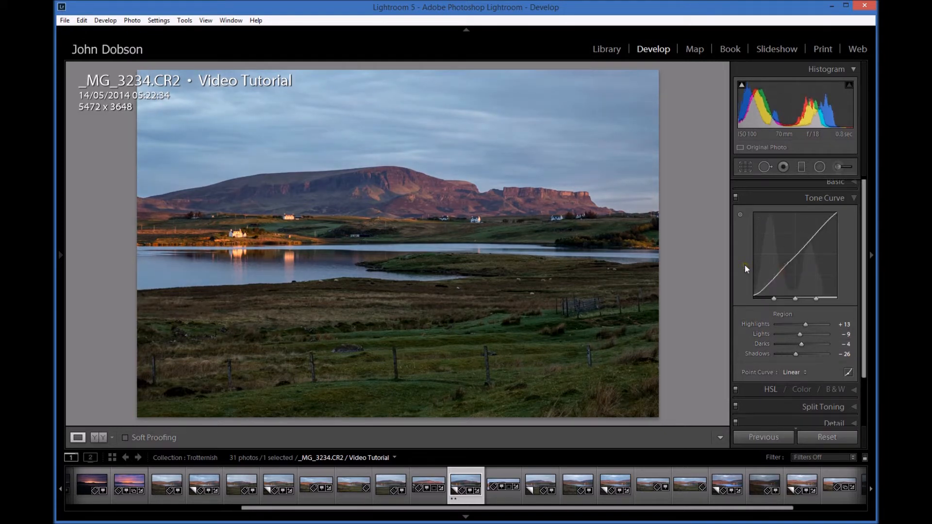
pyautogui.doubleClick(788, 314)
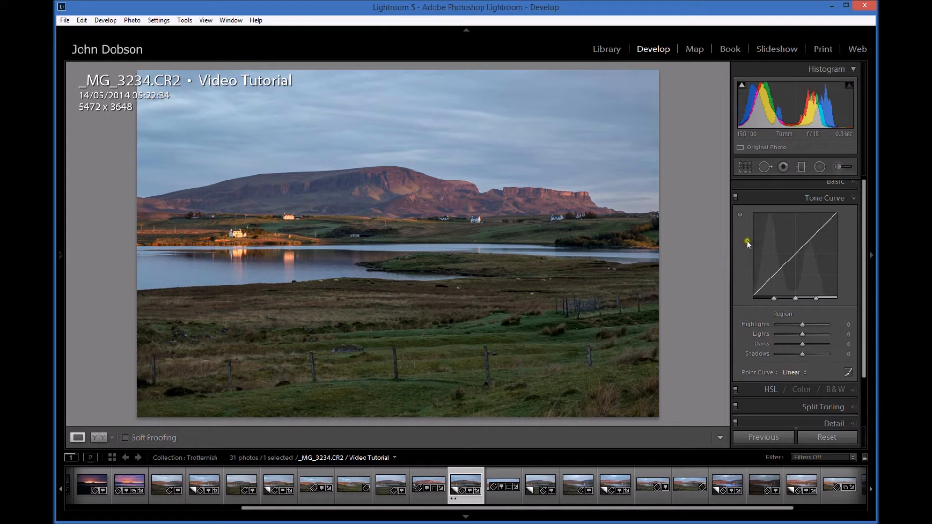
# With the tone curve's targeted adjustment, raise Darks to +30 on the foreground grass and lower Lights to −16 on the sky.
pyautogui.click(740, 215)
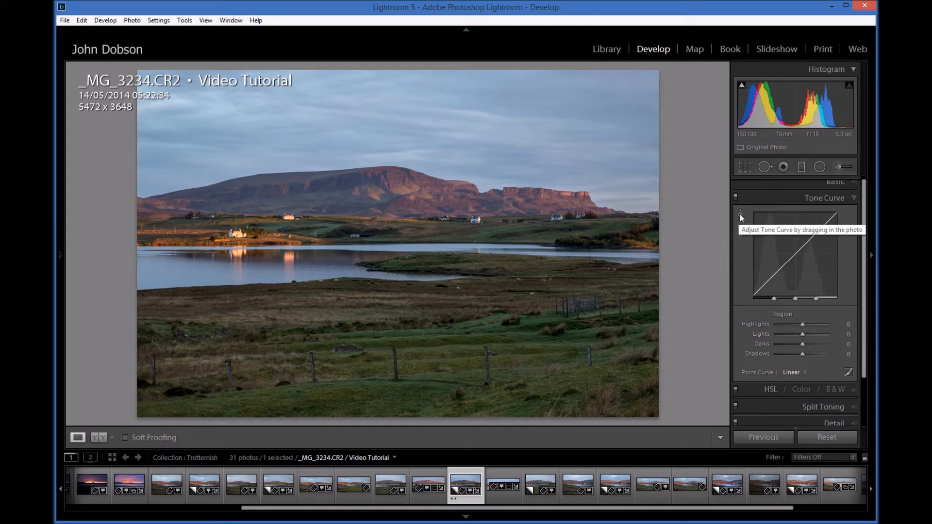
pyautogui.click(740, 214)
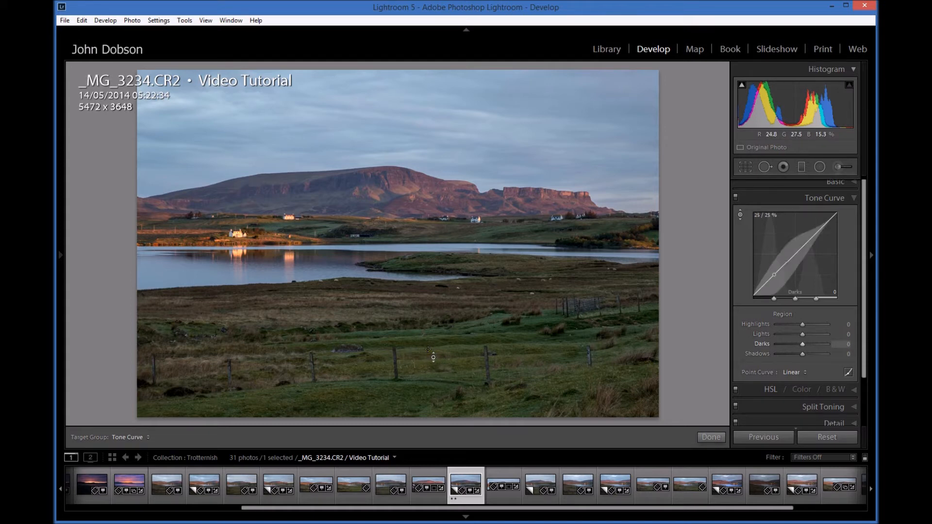
pyautogui.click(428, 350)
pyautogui.moveTo(428, 350); pyautogui.dragTo(428, 335)
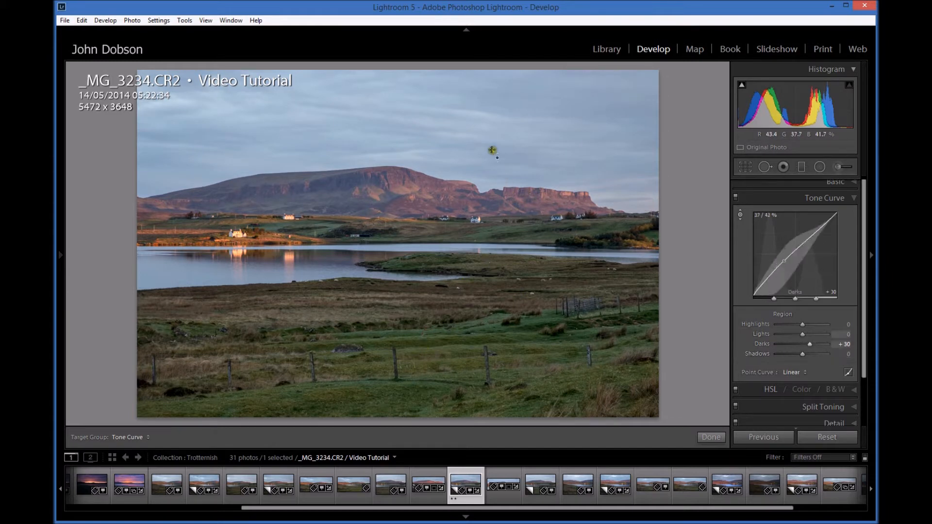
pyautogui.click(487, 133)
pyautogui.moveTo(487, 133); pyautogui.dragTo(493, 141)
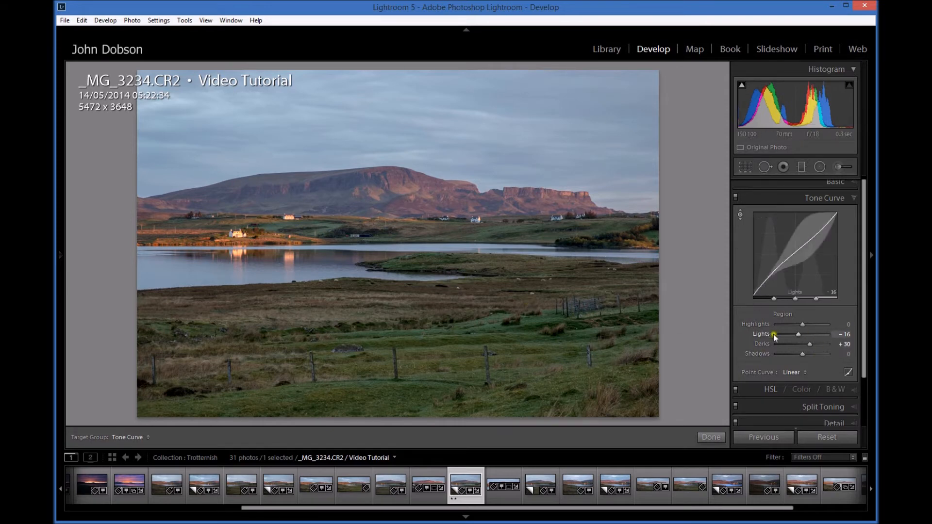
pyautogui.moveTo(811, 346); pyautogui.dragTo(790, 348)
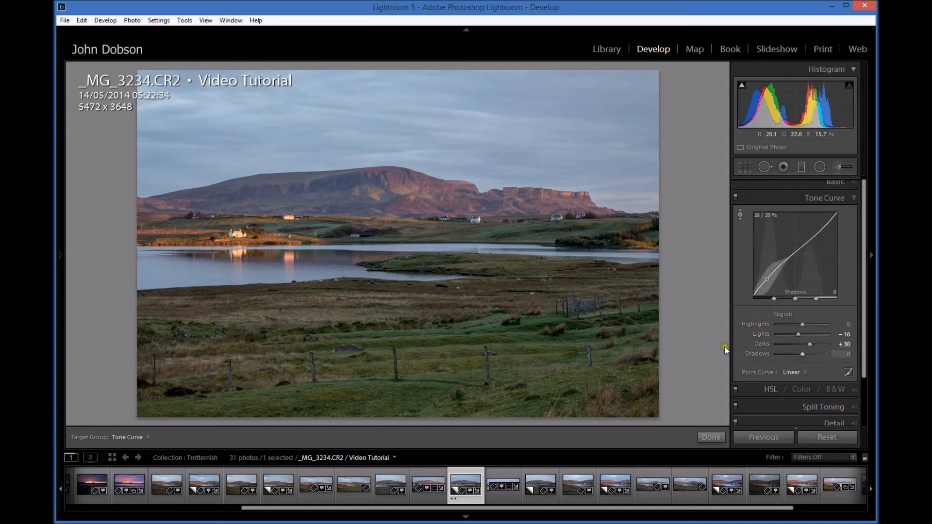
# Raise Shadows to +10 on the dark foreground and lower Highlights to −7 on the white house, keeping the Linear point curve.
pyautogui.moveTo(178, 391); pyautogui.dragTo(214, 388)
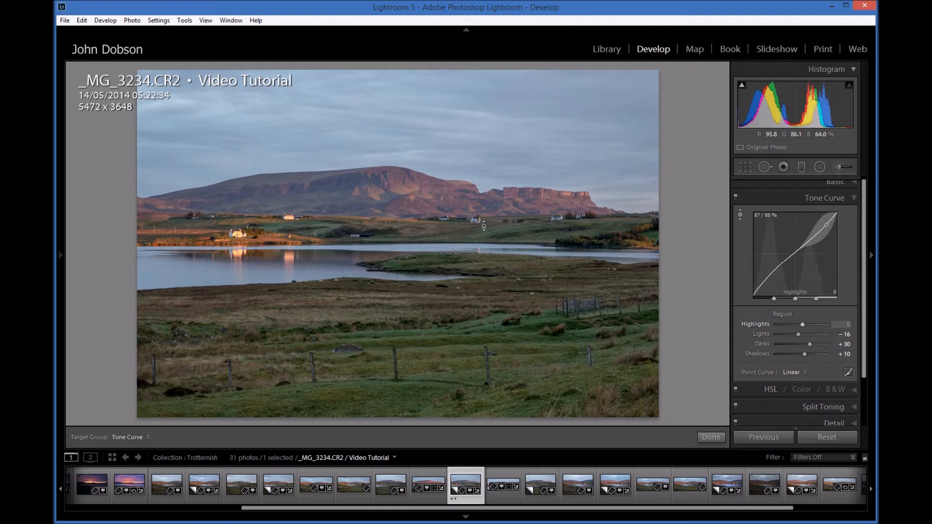
pyautogui.moveTo(478, 219); pyautogui.dragTo(479, 222)
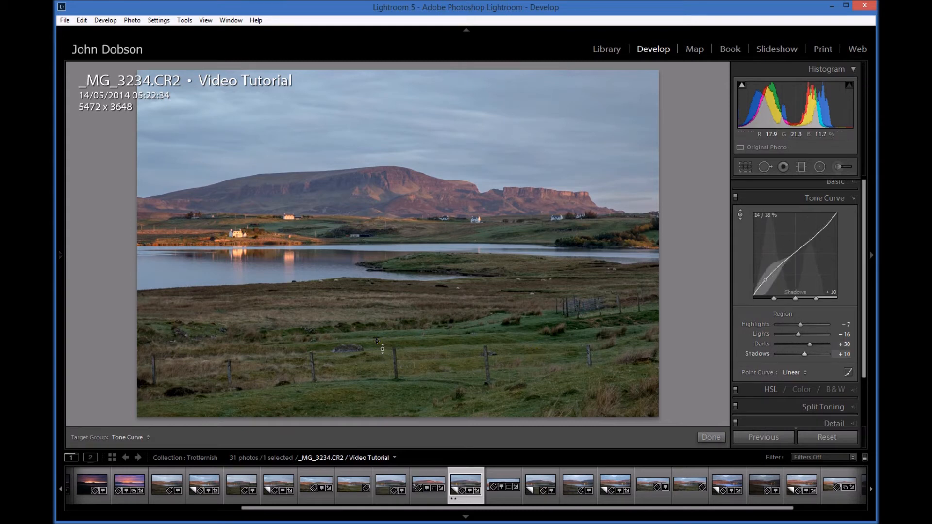
pyautogui.click(806, 373)
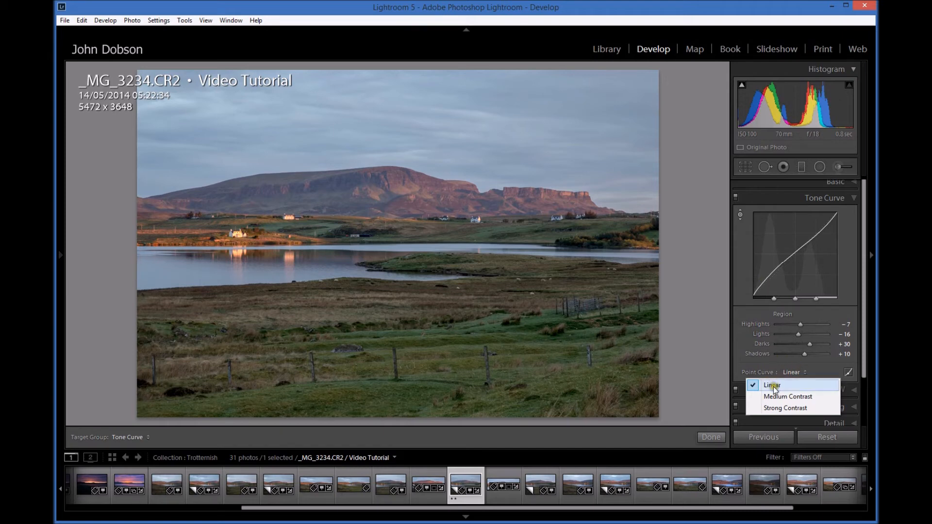
pyautogui.click(795, 373)
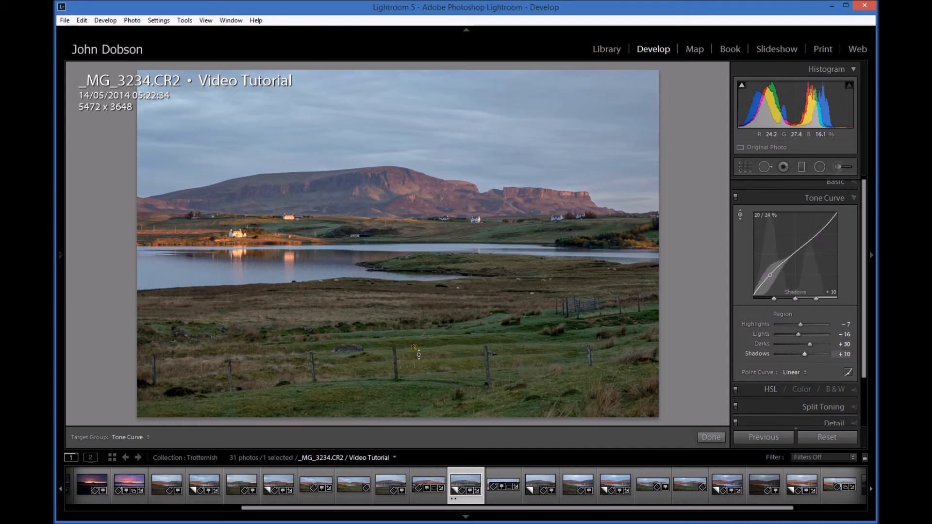
# Switch to the point curve's Green channel and adjust it from the photo, raising green in the grass and altering it near the lit house.
pyautogui.click(848, 373)
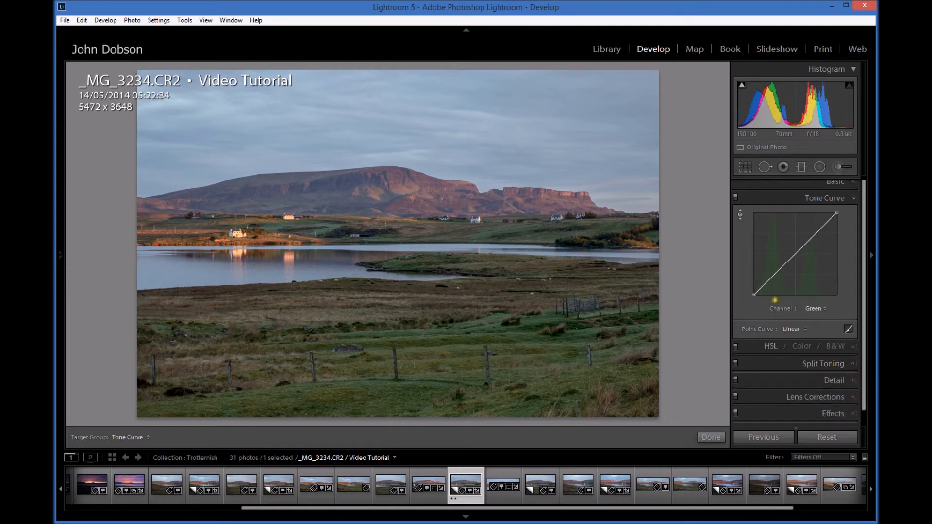
pyautogui.click(815, 309)
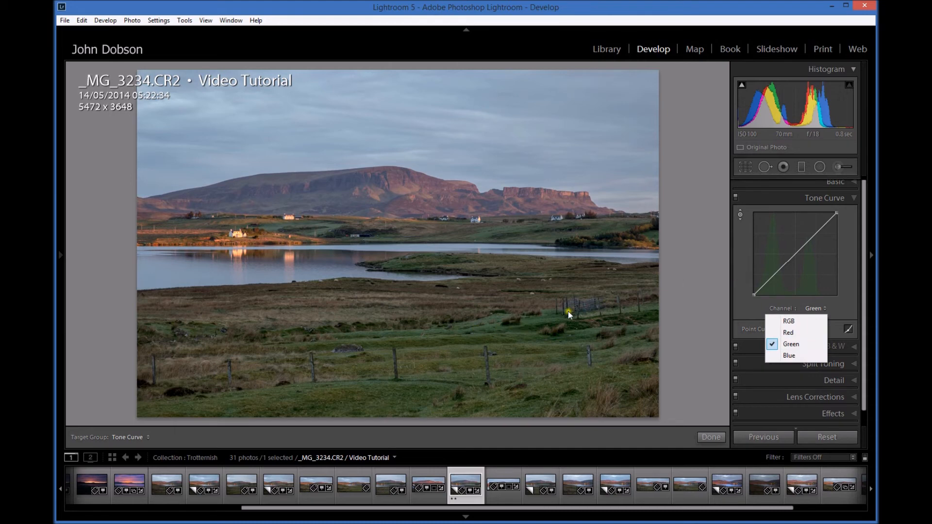
pyautogui.click(685, 281)
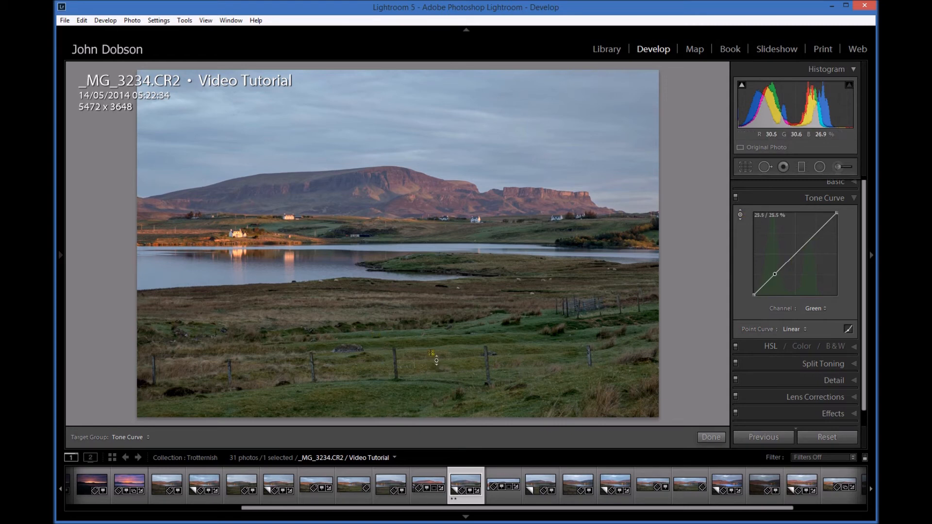
pyautogui.moveTo(431, 349); pyautogui.dragTo(430, 348)
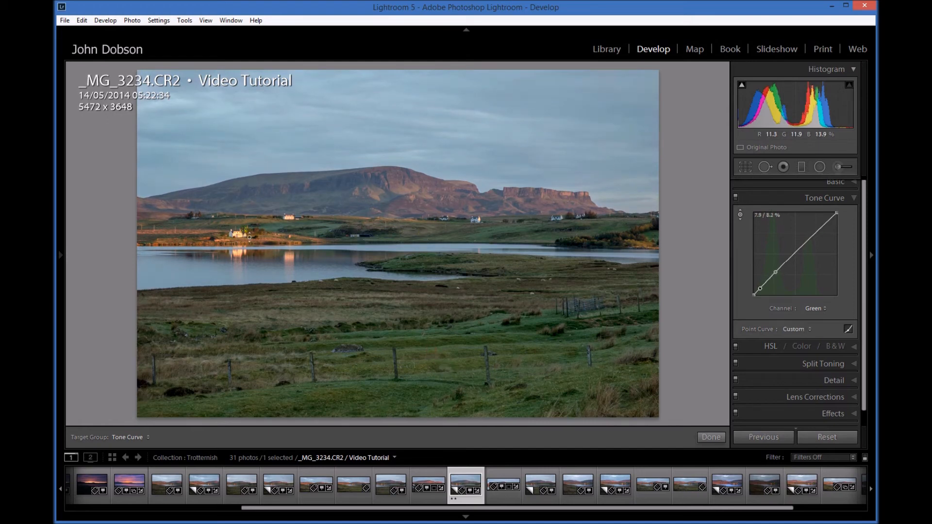
pyautogui.moveTo(235, 222); pyautogui.dragTo(236, 221)
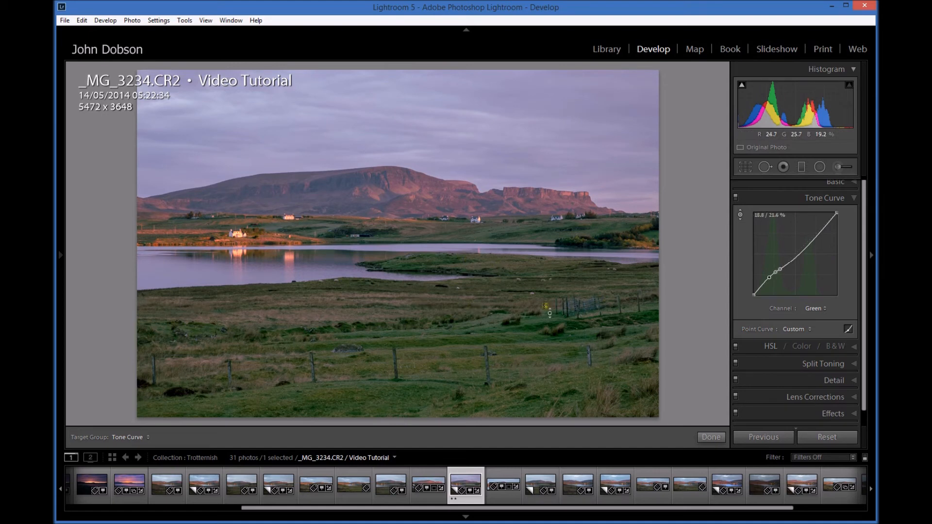
# Lower the Red channel curve from the mountain slope to about 23.5 % output at 26.5 % input.
pyautogui.click(815, 309)
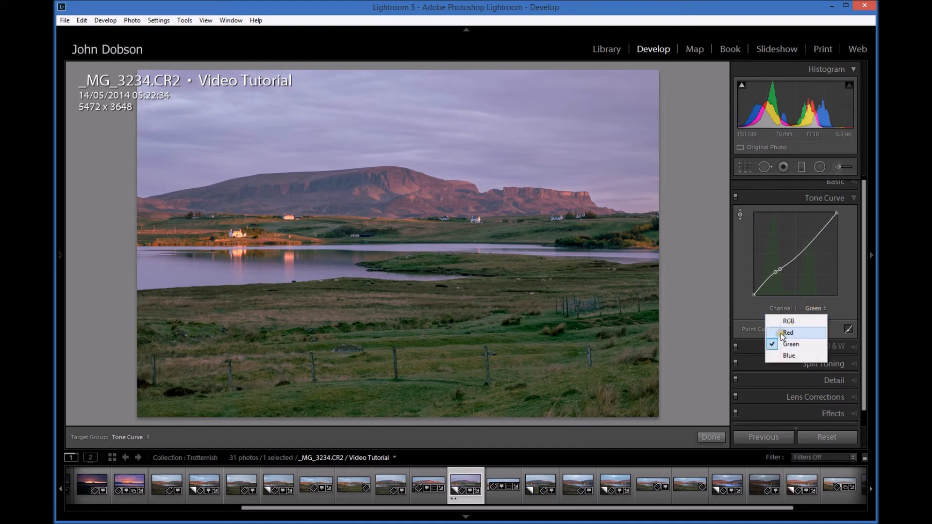
pyautogui.click(783, 334)
pyautogui.moveTo(394, 197); pyautogui.dragTo(393, 199)
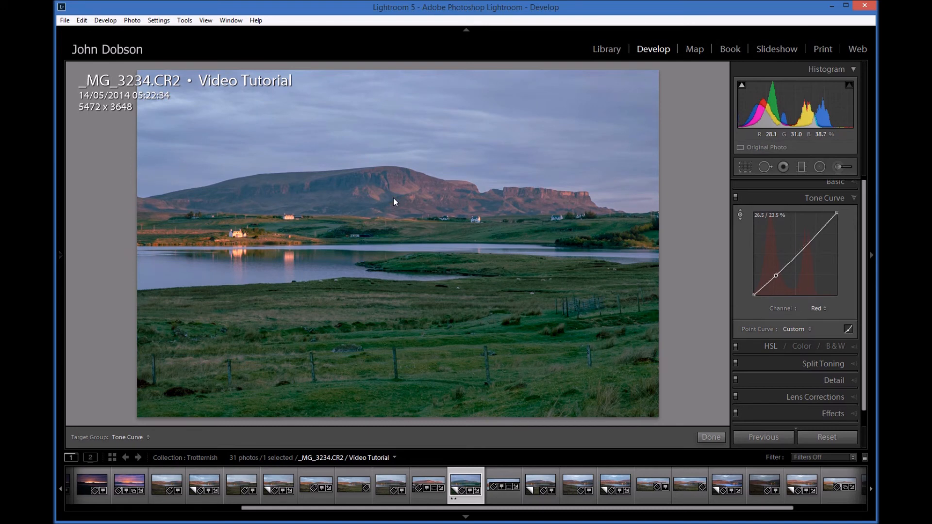
# Restore the photo's saved snapshot to discard all the tone curve adjustments.
pyautogui.click(356, 260)
pyautogui.click(60, 255)
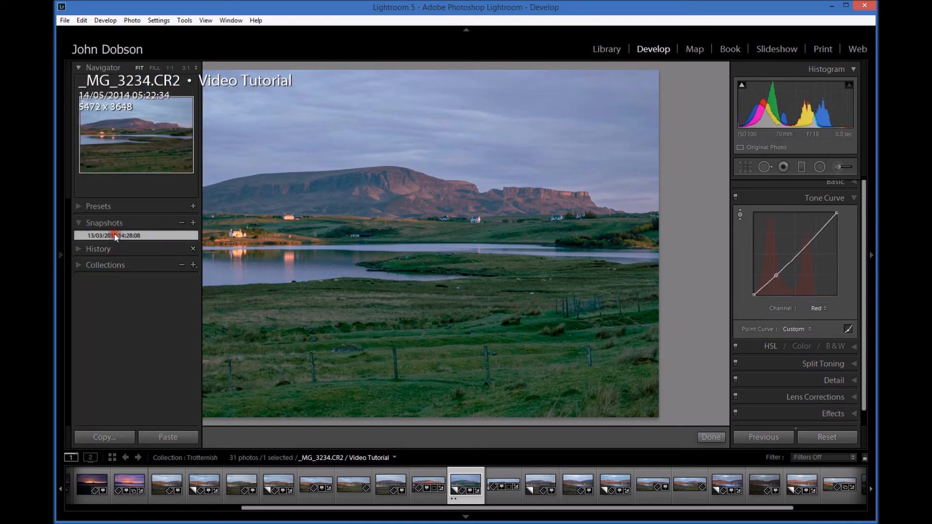
pyautogui.click(115, 236)
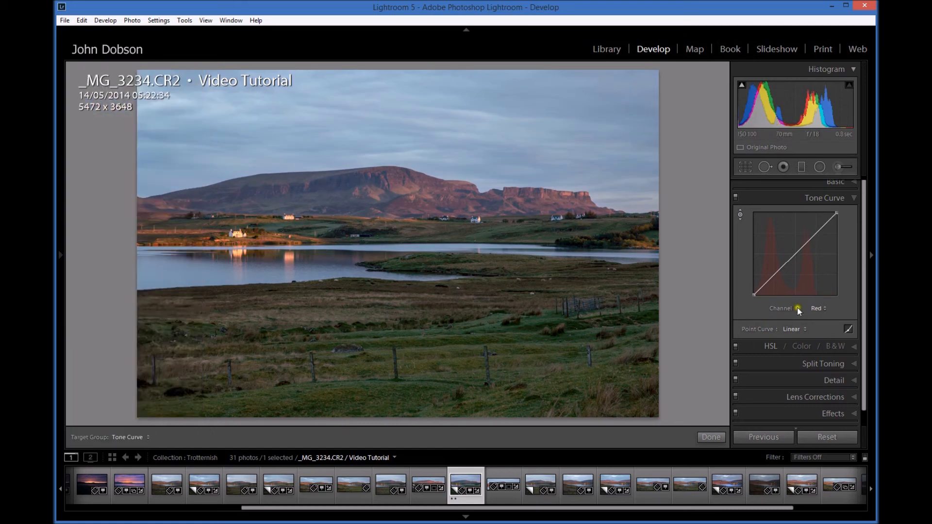
# Return to the region curve, moving the shadows split point lower and the highlights split point higher to widen Darks and Lights.
pyautogui.click(848, 329)
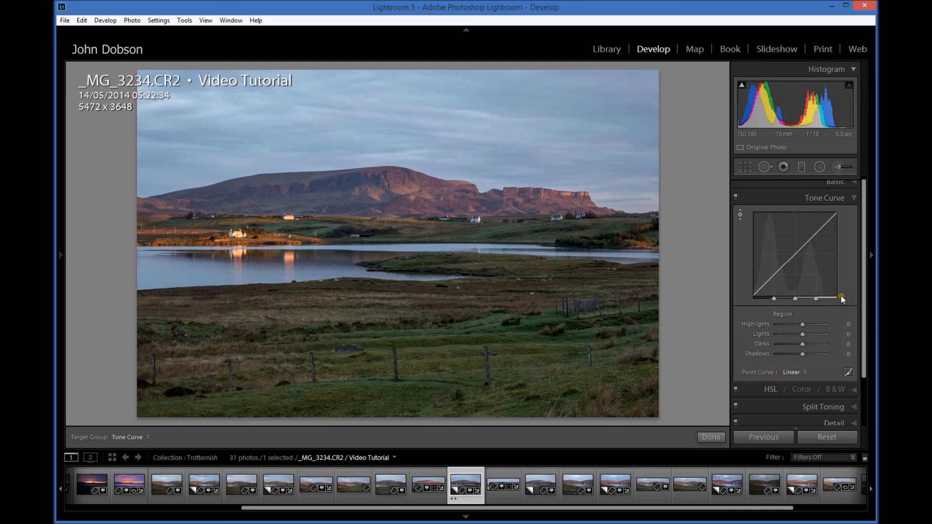
pyautogui.click(817, 298)
pyautogui.moveTo(817, 298); pyautogui.dragTo(766, 300)
pyautogui.click(795, 299)
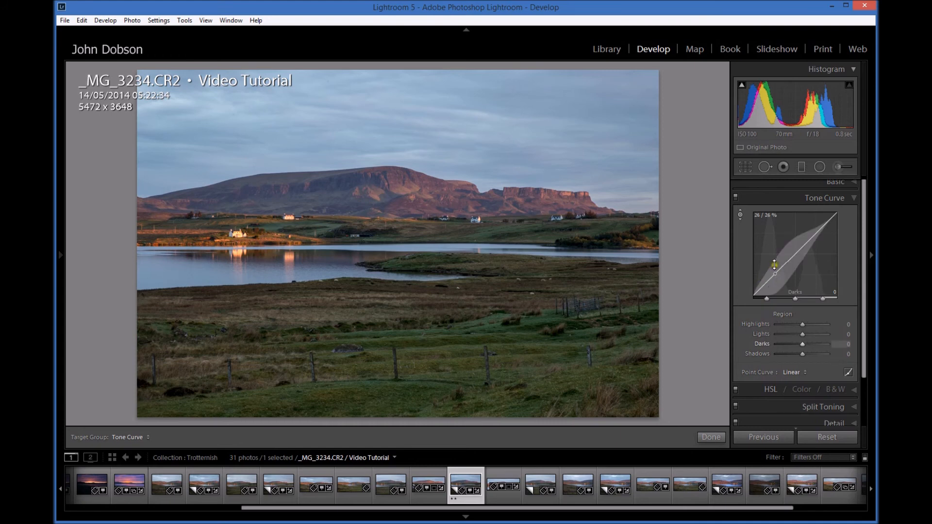
# Toggle the tone curve's targeted adjustment off and on, and finish with it turned off.
pyautogui.click(740, 214)
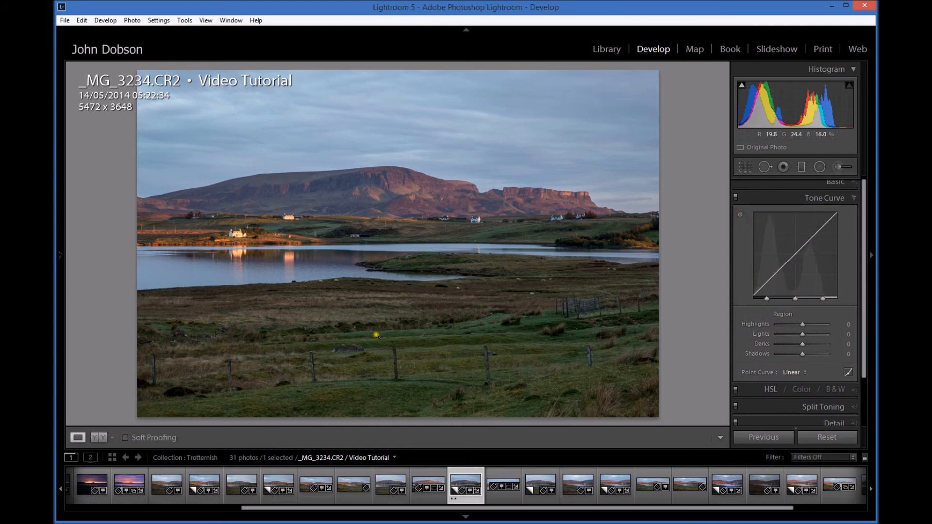
pyautogui.click(740, 214)
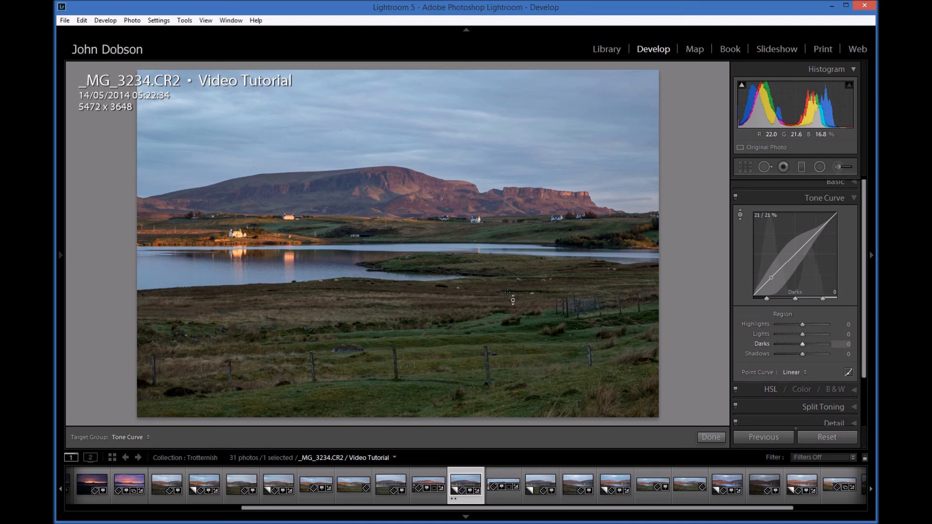
pyautogui.click(710, 438)
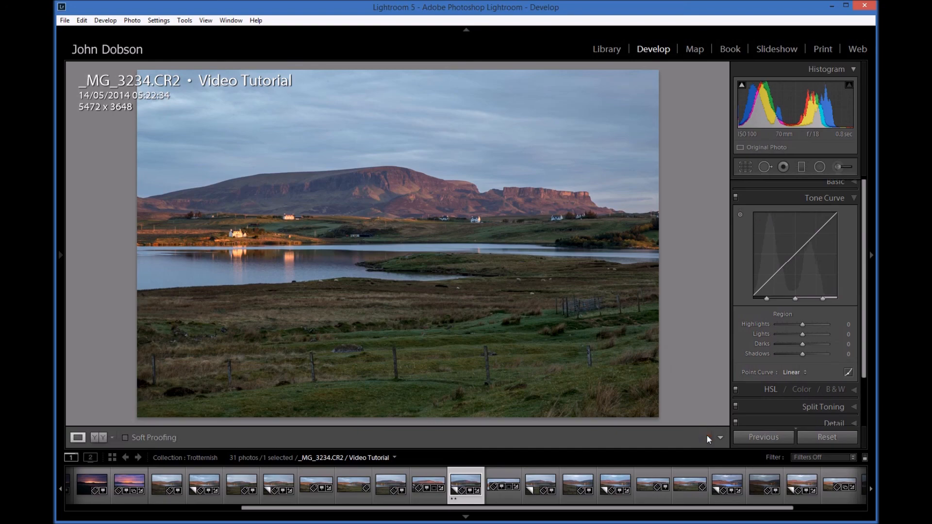